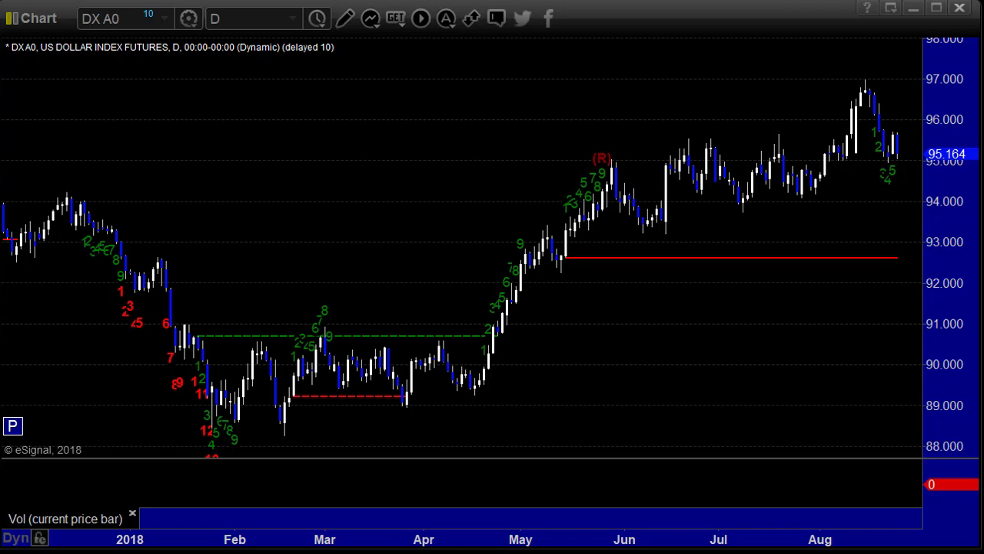
type("EUR@GAIN")
key("Return")
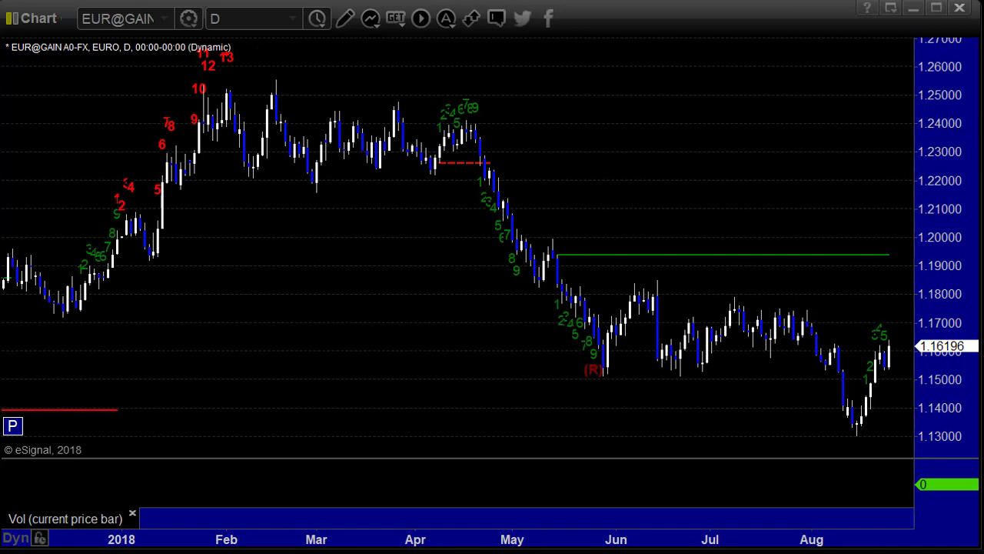
type("GBP@GAIN")
key("Return")
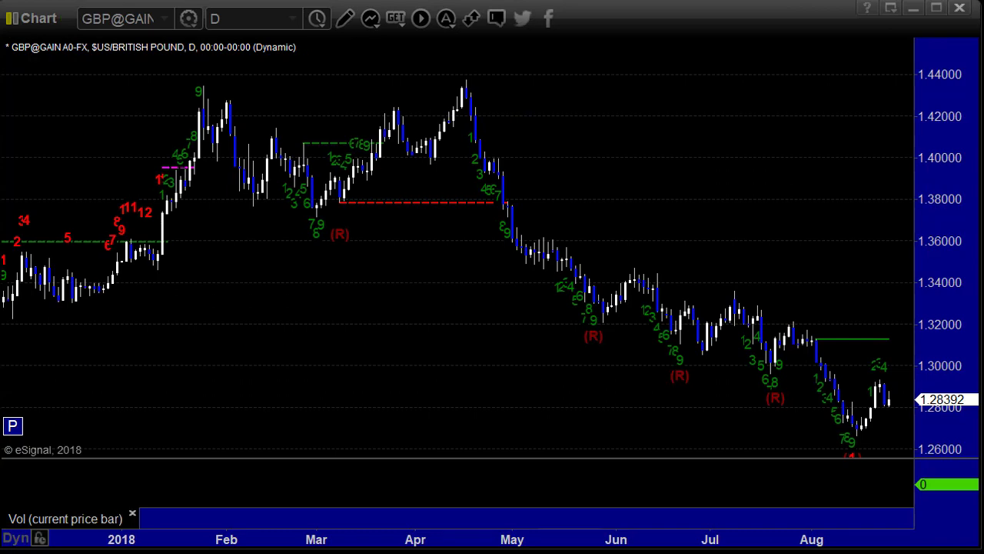
type("AUD@GAIN")
key("Return")
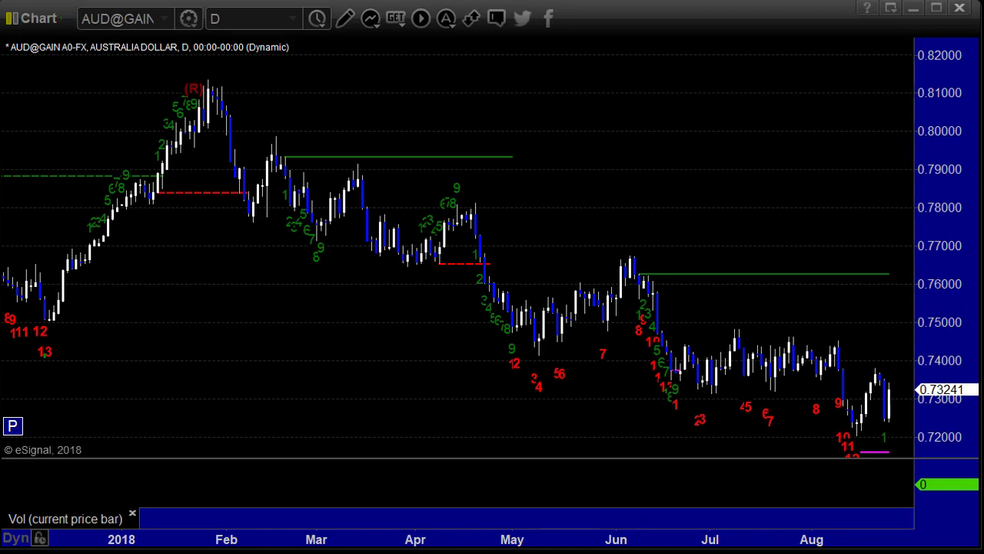
type("EURJPY@GAIN")
key("Return")
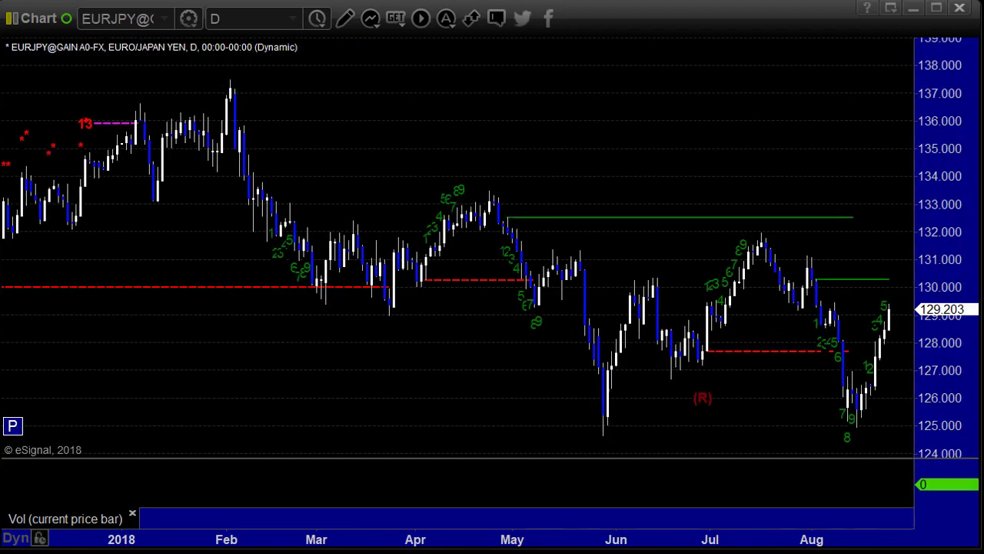
type("GBPJPY@GAIN")
key("Return")
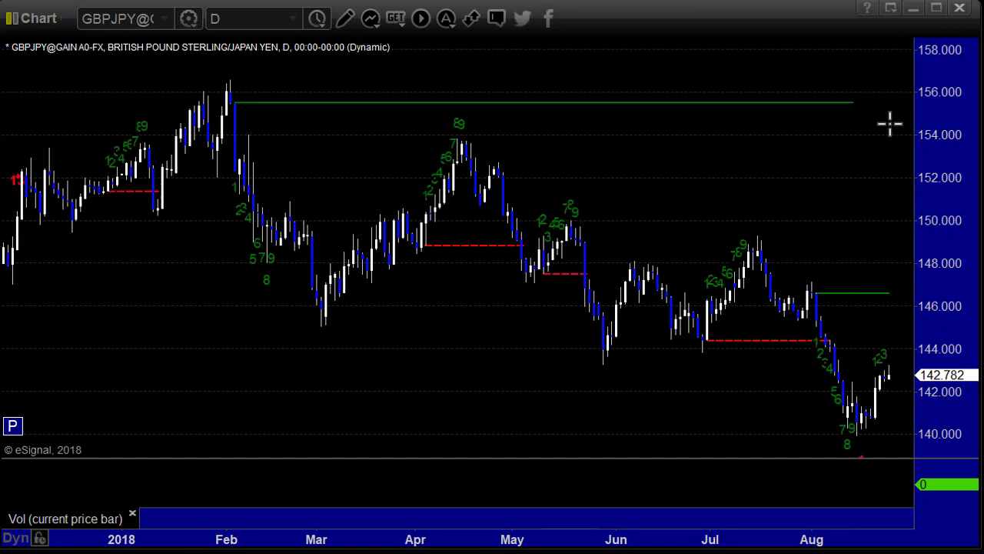
type("30")
- Switch to 30-minute bars on Pound/Yen, then load the 30-minute Euro and Pound charts
key("Return")
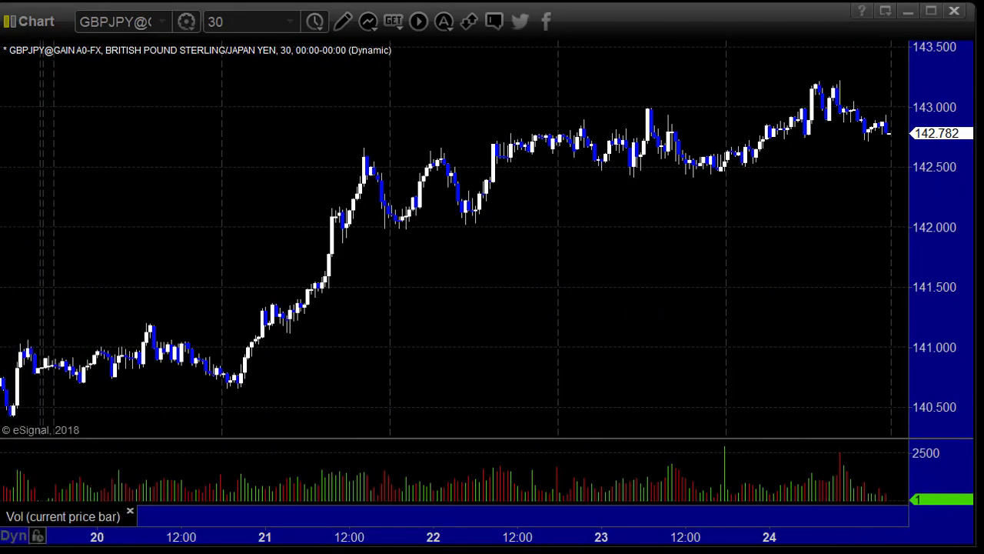
type("EUR@GAIN")
key("Return")
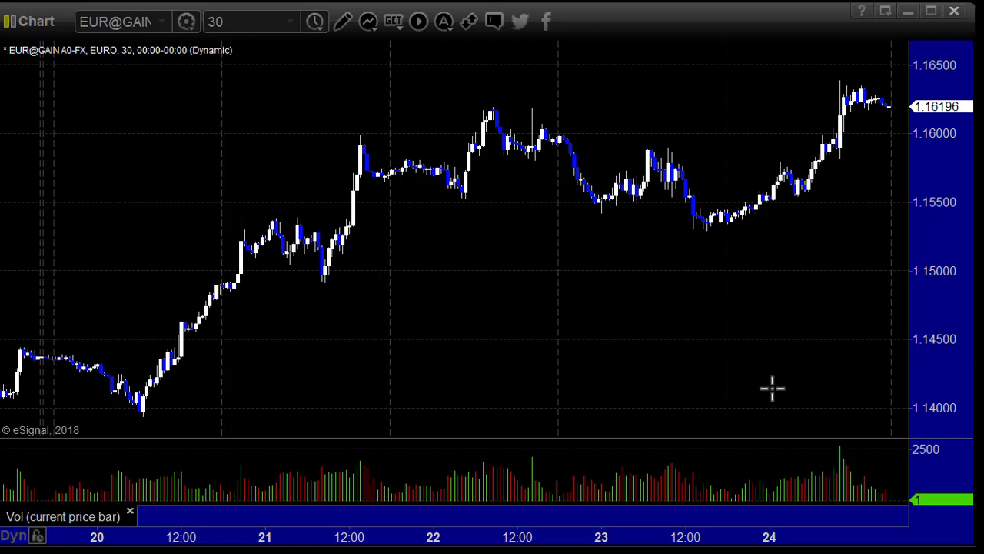
type("GBP@GAIN")
key("Return")
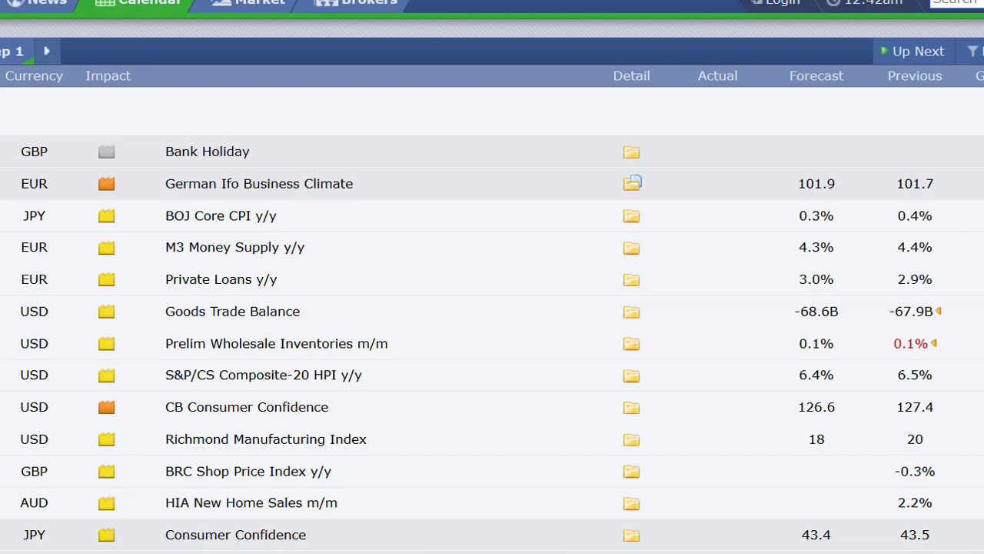
scroll(492, 308, "down", 2)
scroll(492, 307, "down", 3)
scroll(492, 307, "down", 3)
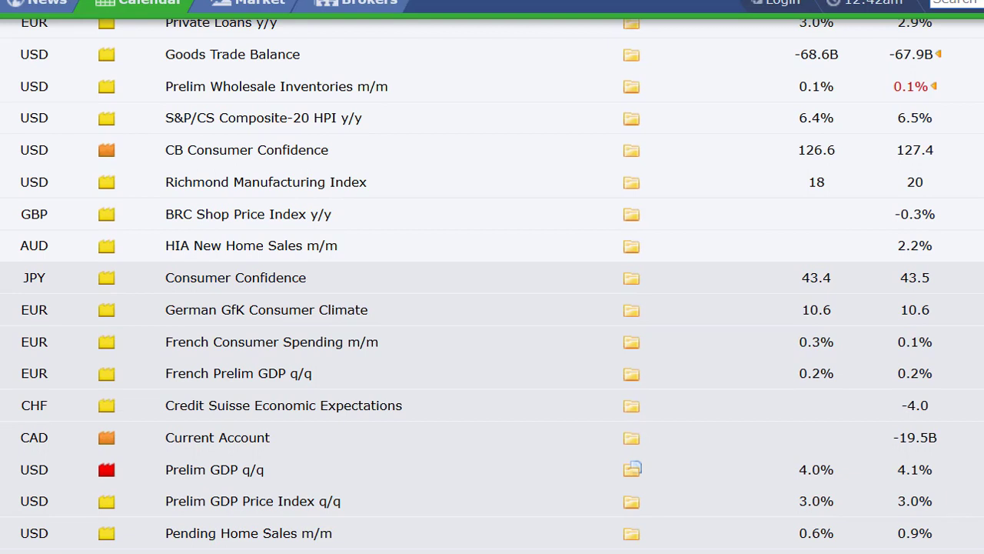
scroll(492, 307, "down", 2)
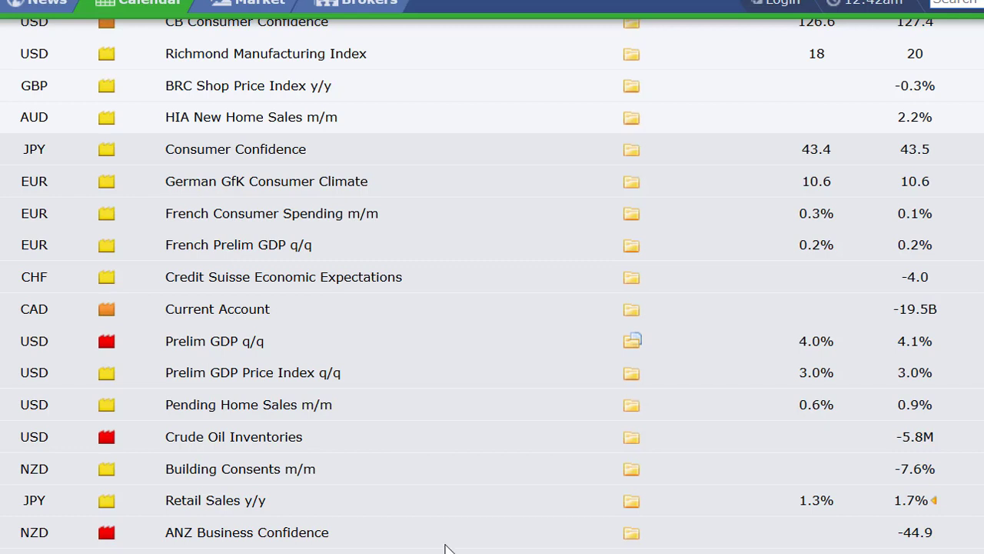
scroll(339, 529, "down", 2)
scroll(339, 529, "down", 2)
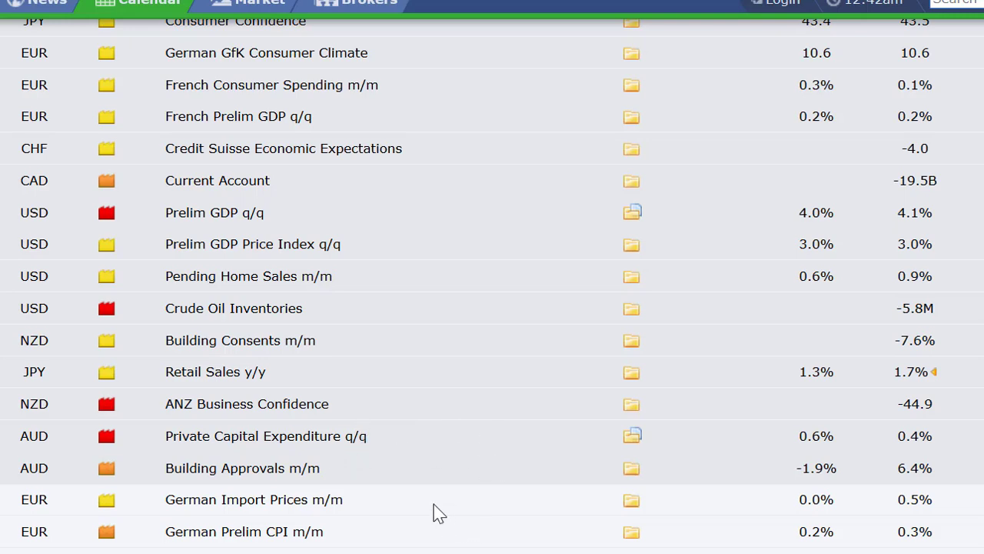
scroll(279, 523, "down", 5)
scroll(278, 523, "down", 5)
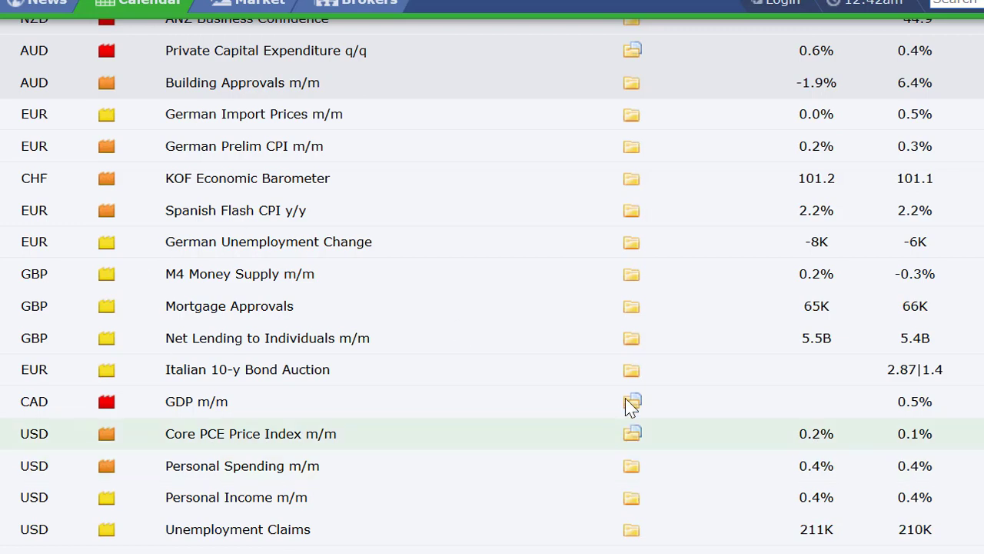
scroll(630, 403, "down", 2)
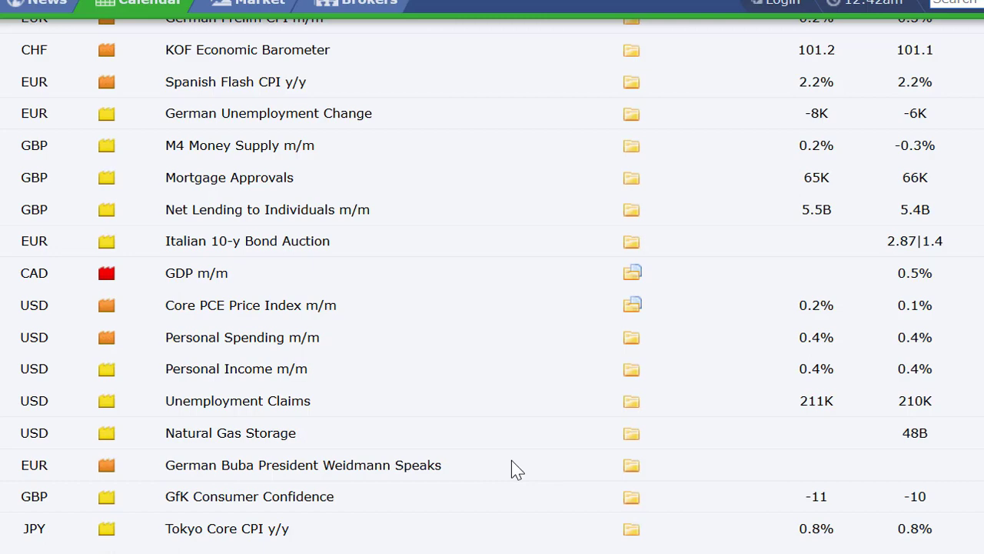
scroll(523, 503, "down", 2)
scroll(522, 503, "down", 2)
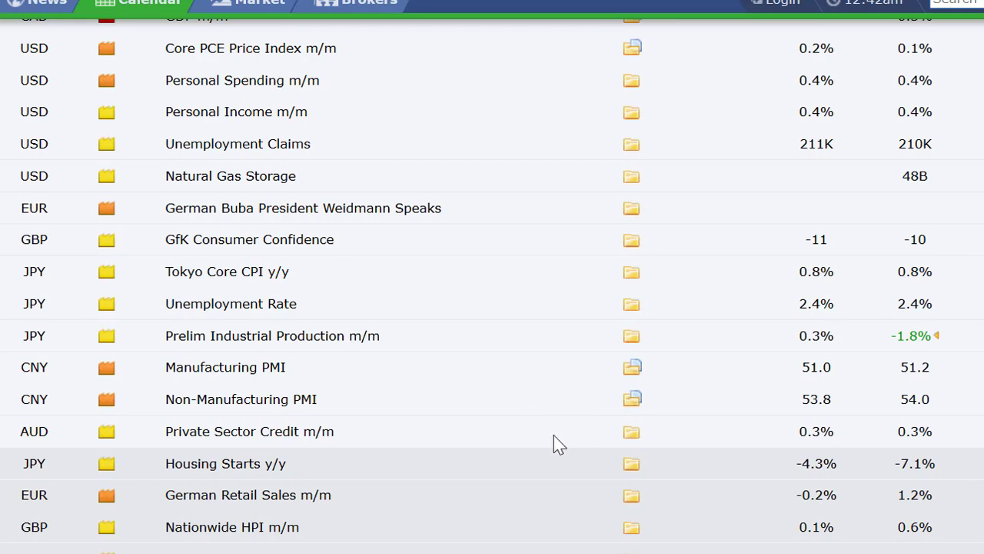
scroll(158, 265, "down", 3)
scroll(158, 266, "down", 3)
scroll(157, 266, "down", 2)
scroll(158, 266, "down", 2)
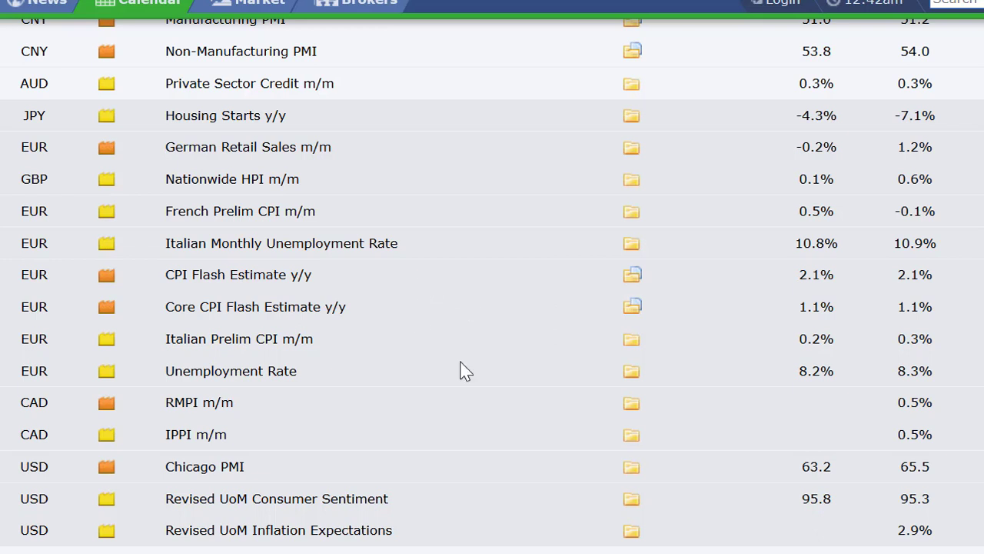
scroll(644, 420, "up", 1)
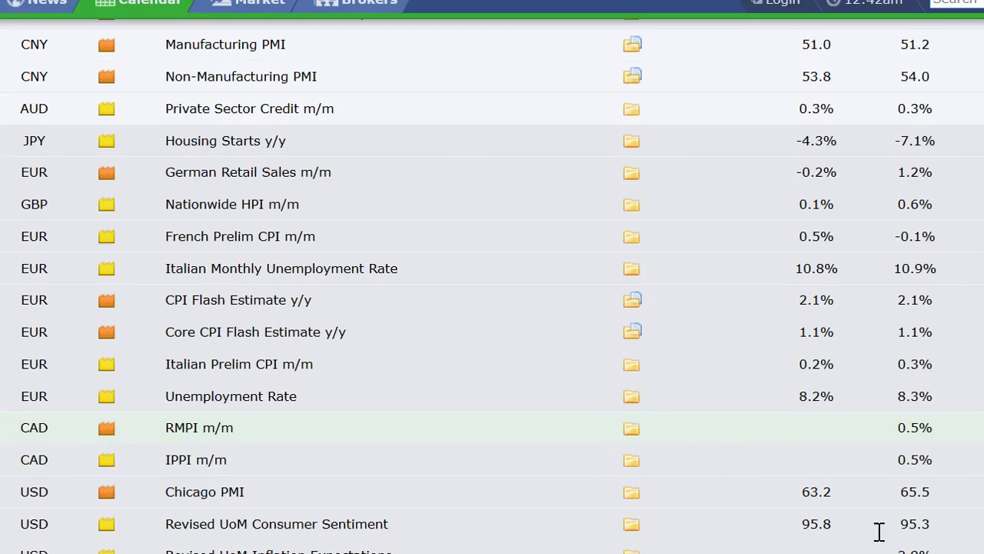